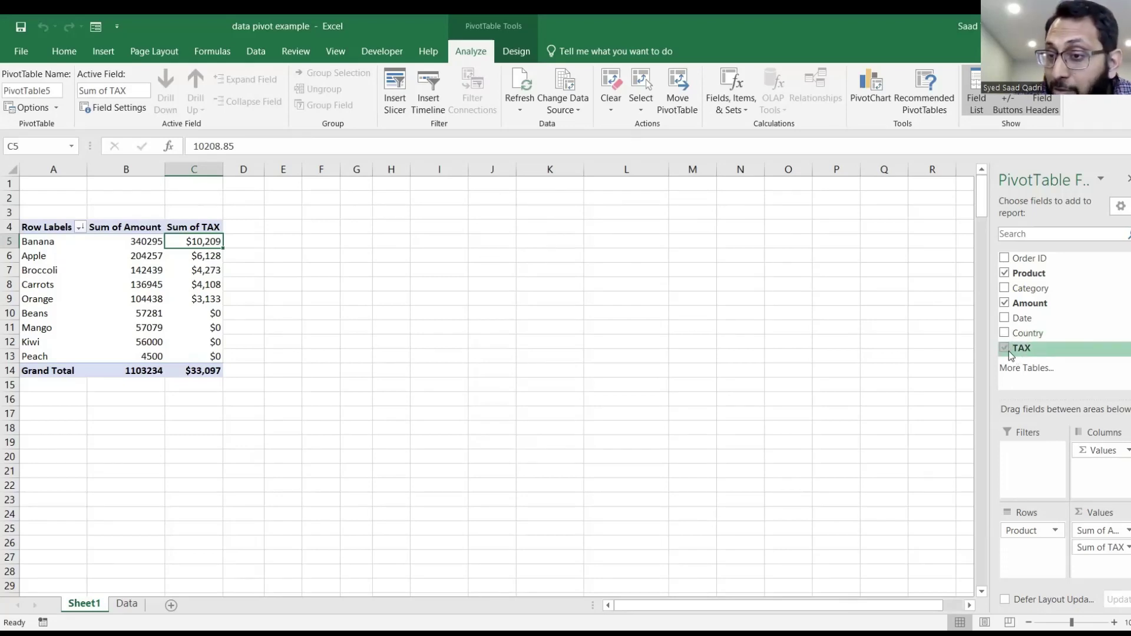
Remove TAX and lay out the pivot with Category as filter, Product columns, Country rows.
{"action": "left_click", "coordinate": [1009, 351]}
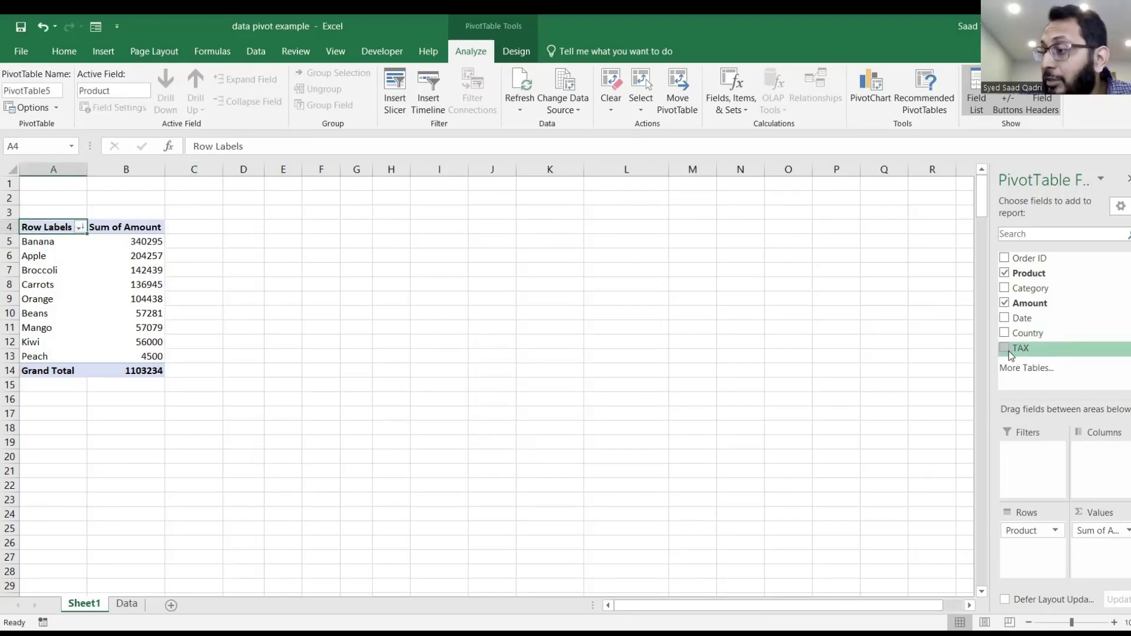
{"action": "left_click_drag", "start_coordinate": [1027, 288], "coordinate": [1029, 451]}
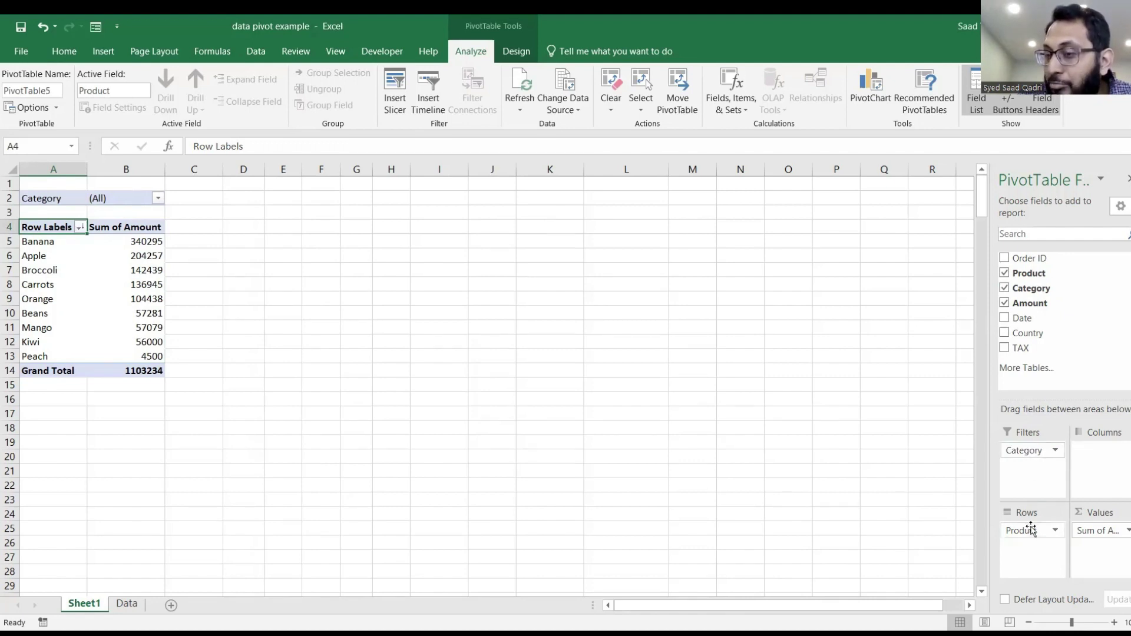
{"action": "left_click_drag", "start_coordinate": [1029, 530], "coordinate": [1107, 453]}
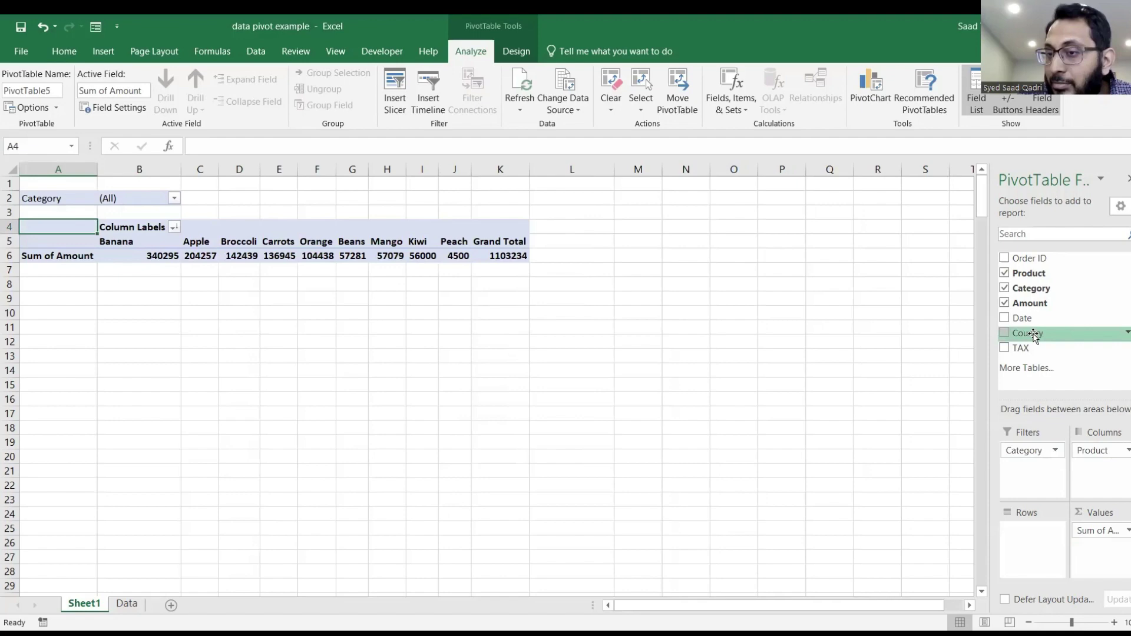
{"action": "left_click_drag", "start_coordinate": [1040, 538], "coordinate": [1040, 534]}
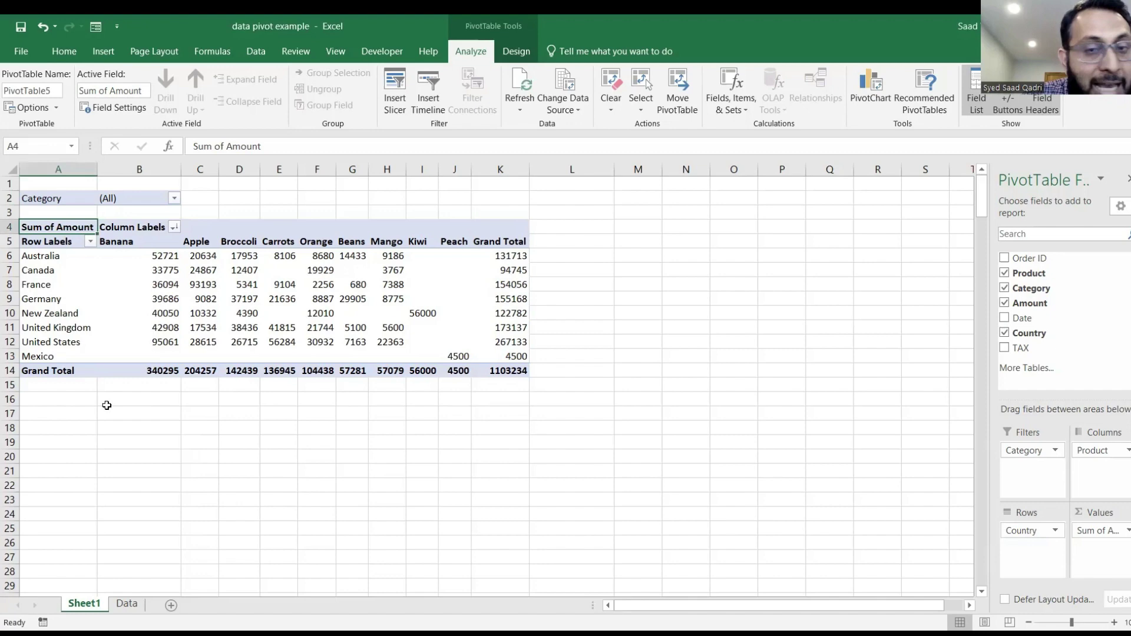
Enter the label 'Beans France' in cell A16.
{"action": "left_click", "coordinate": [87, 404]}
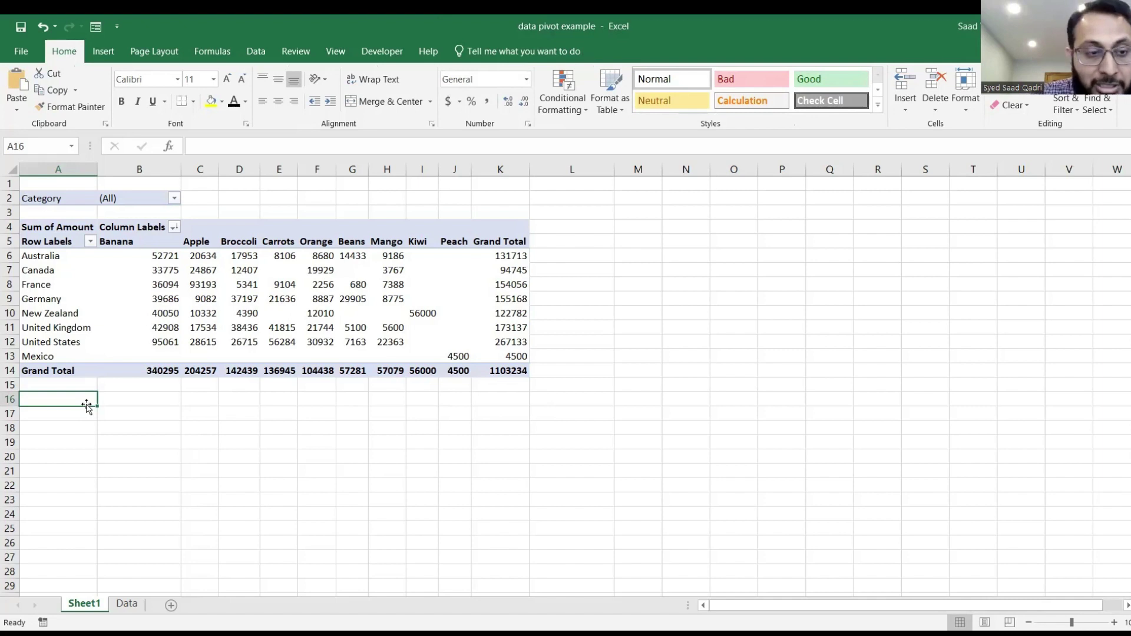
{"action": "type", "text": "Beans "}
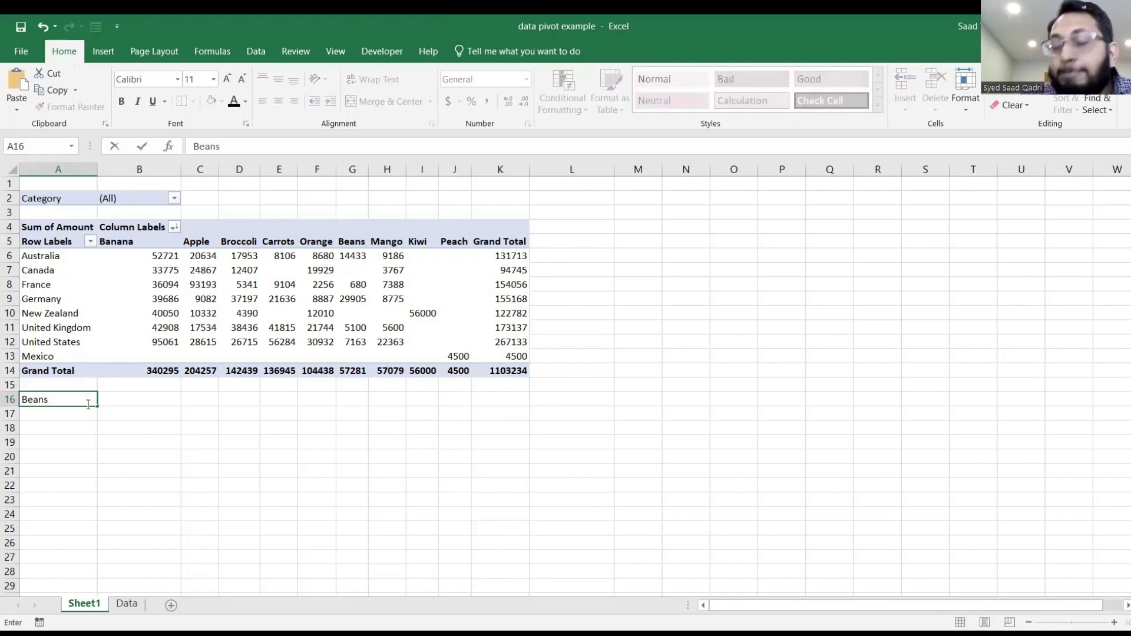
{"action": "type", "text": "France"}
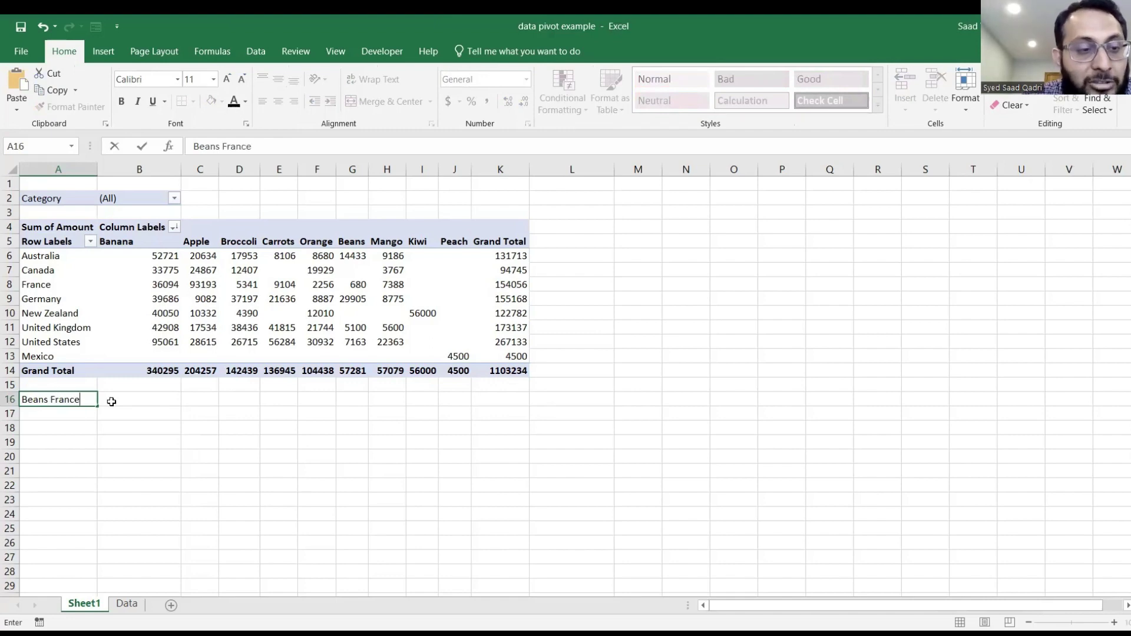
{"action": "left_click", "coordinate": [111, 402]}
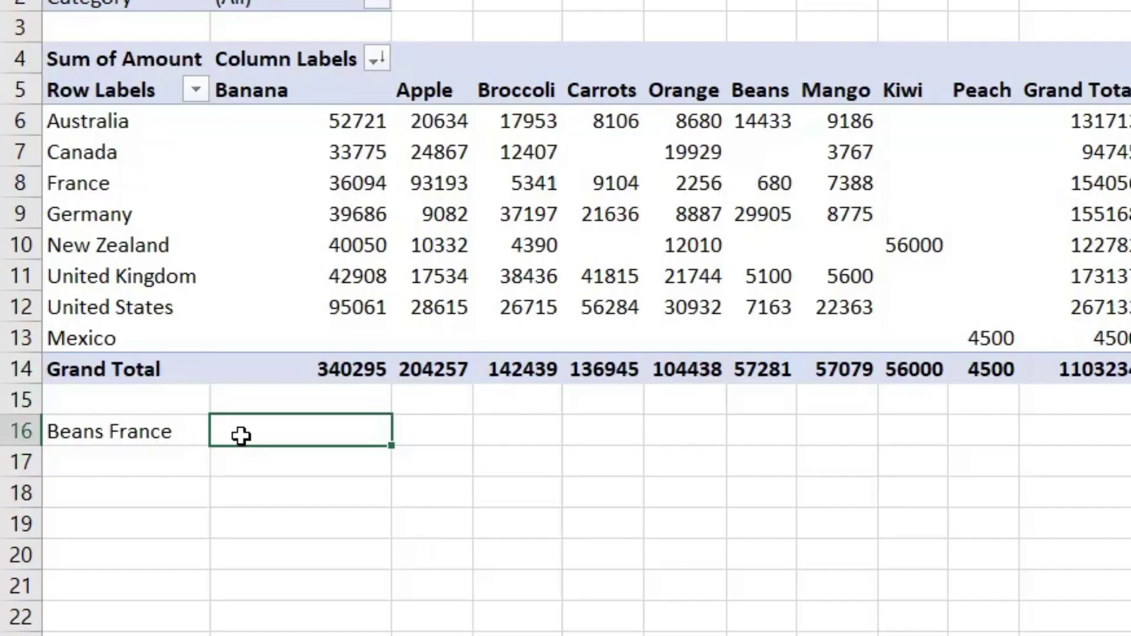
Put =G8 in B16 to return the Beans France pivot amount, 680.
{"action": "type", "text": "="}
{"action": "left_click", "coordinate": [762, 183]}
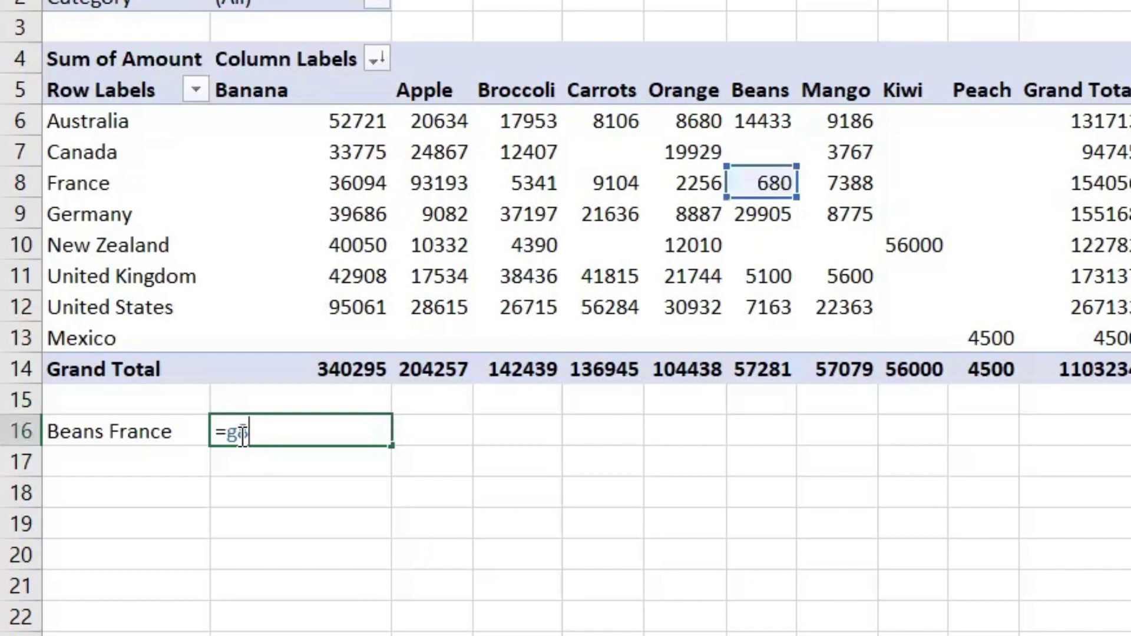
{"action": "key", "text": "Return"}
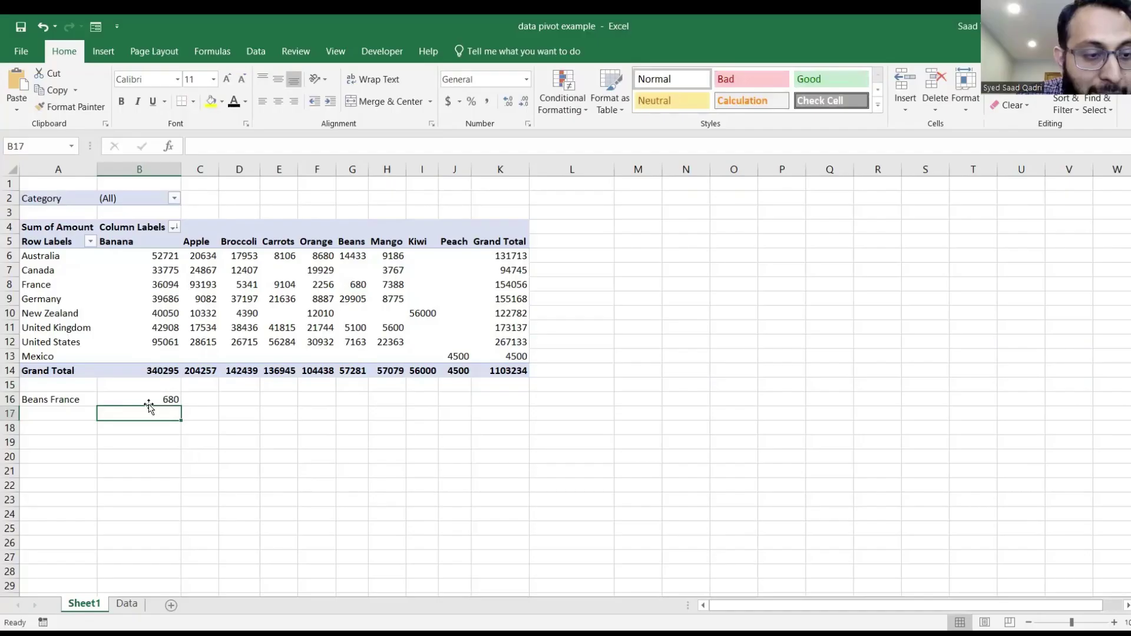
{"action": "left_click", "coordinate": [305, 430]}
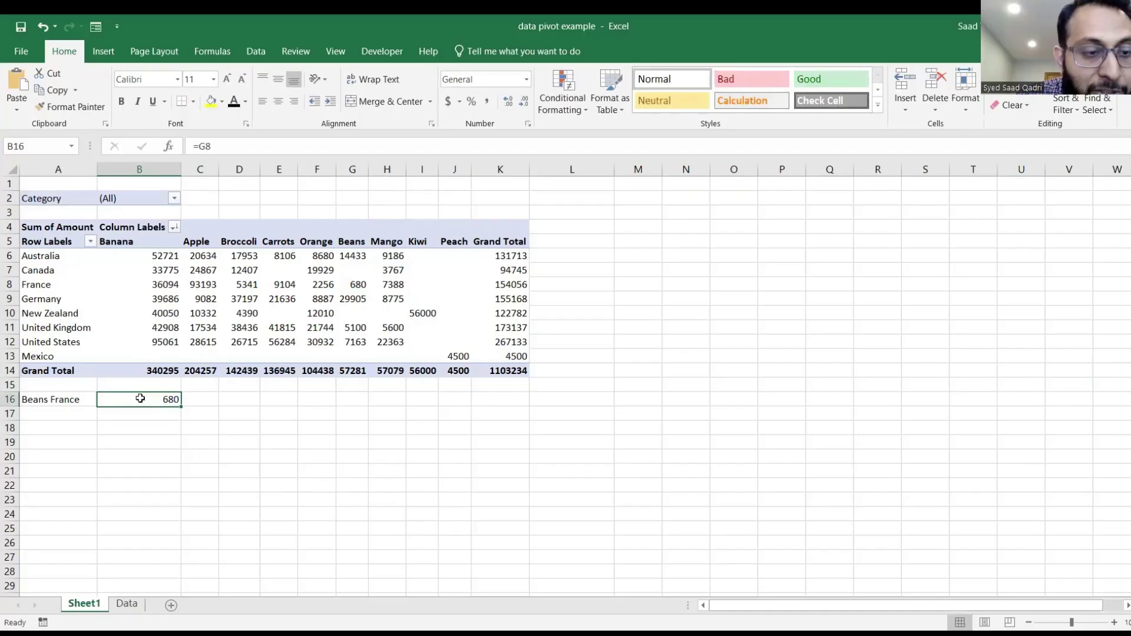
{"action": "left_click", "coordinate": [176, 200]}
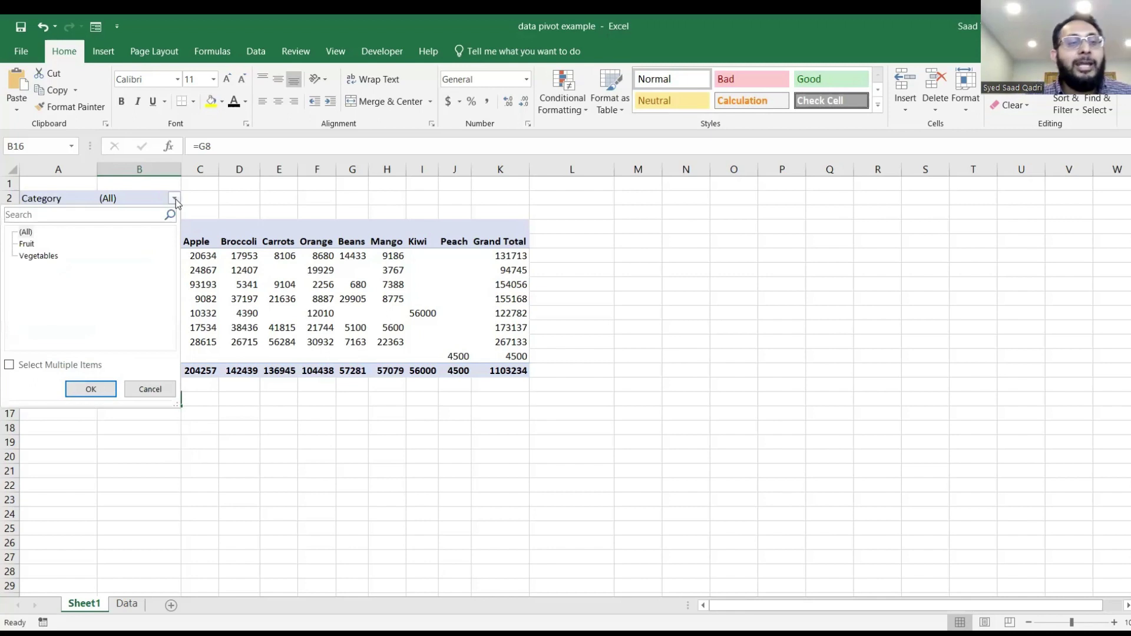
{"action": "left_click", "coordinate": [34, 258]}
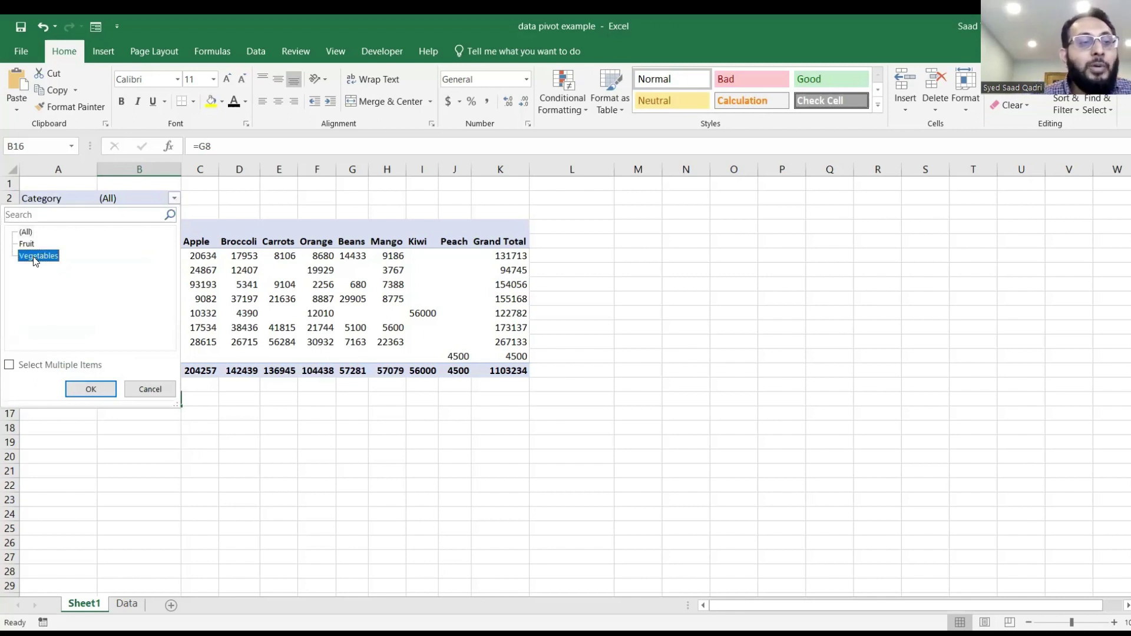
{"action": "left_click", "coordinate": [85, 392]}
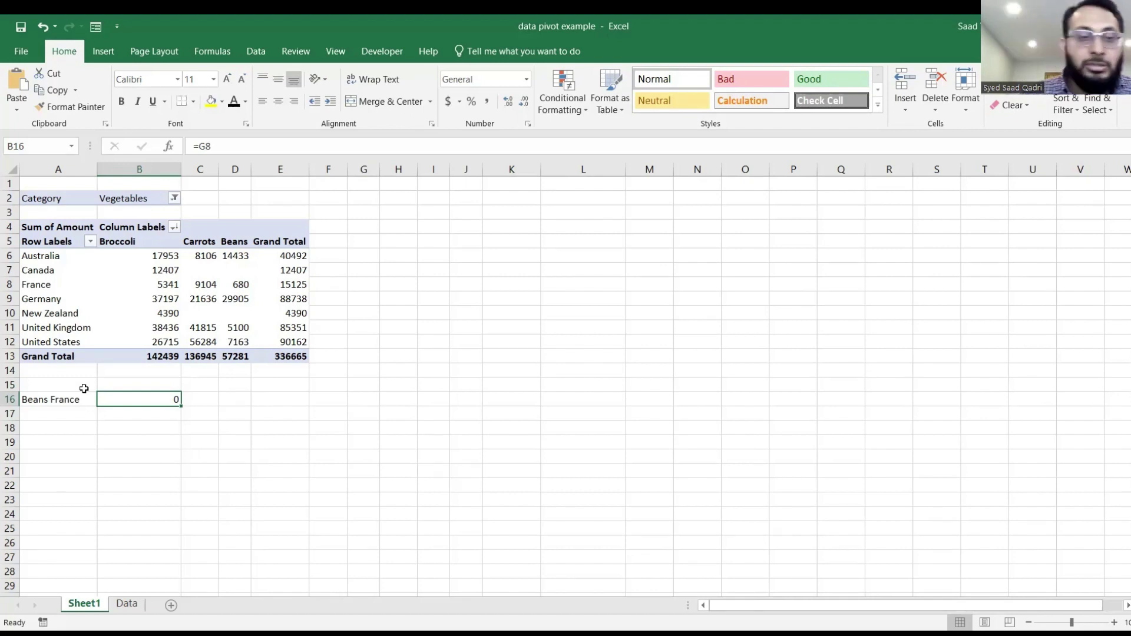
{"action": "left_click", "coordinate": [175, 198]}
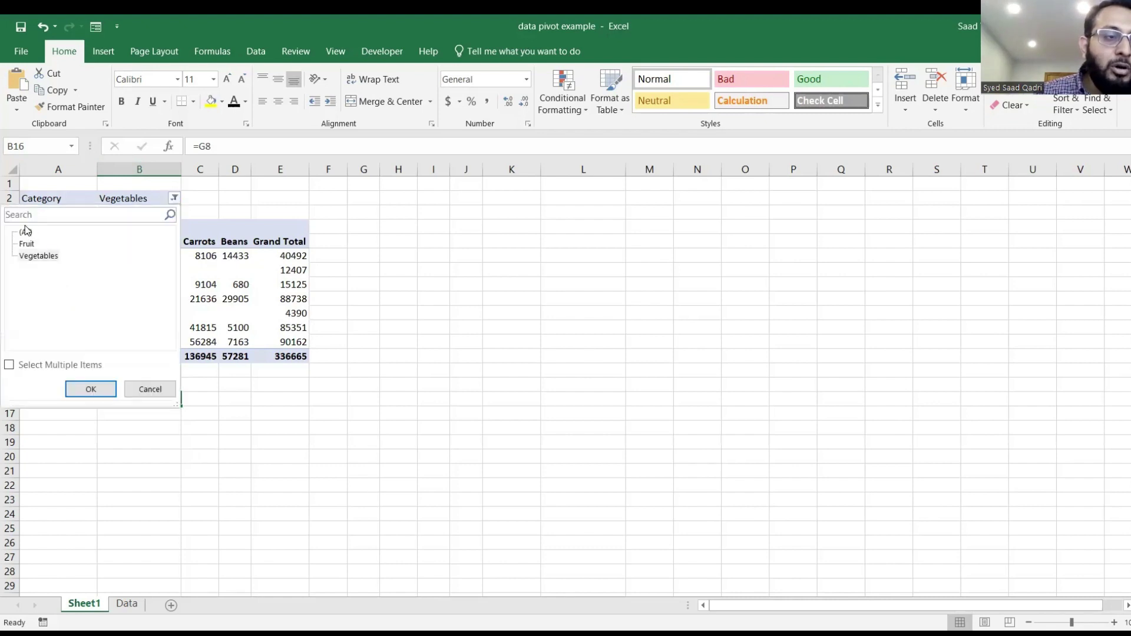
{"action": "left_click", "coordinate": [26, 233]}
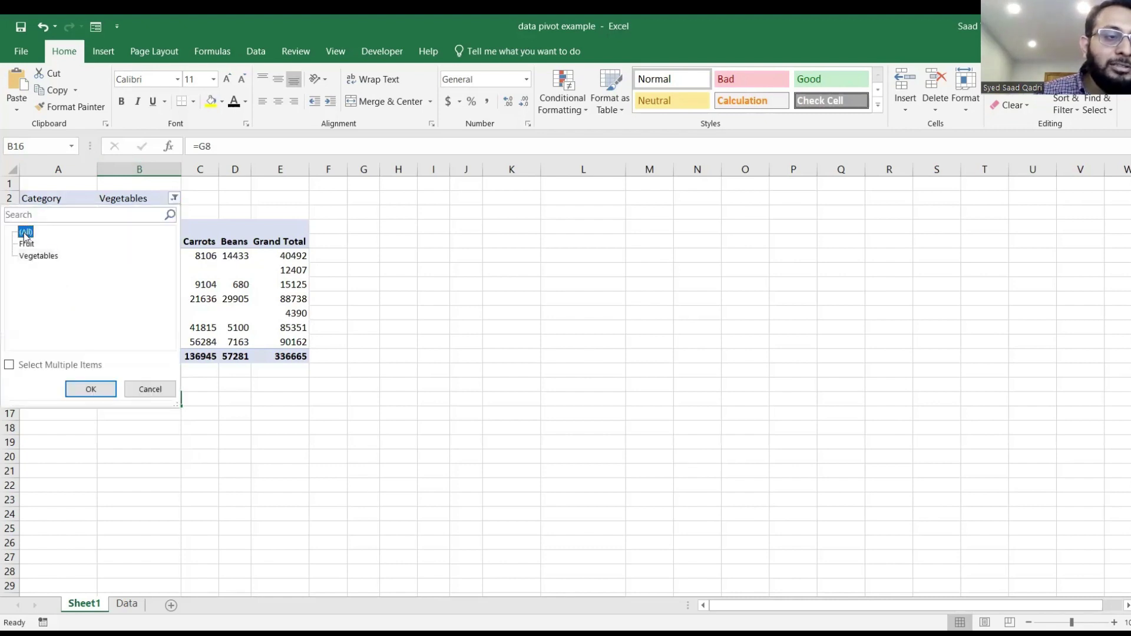
{"action": "left_click", "coordinate": [93, 390]}
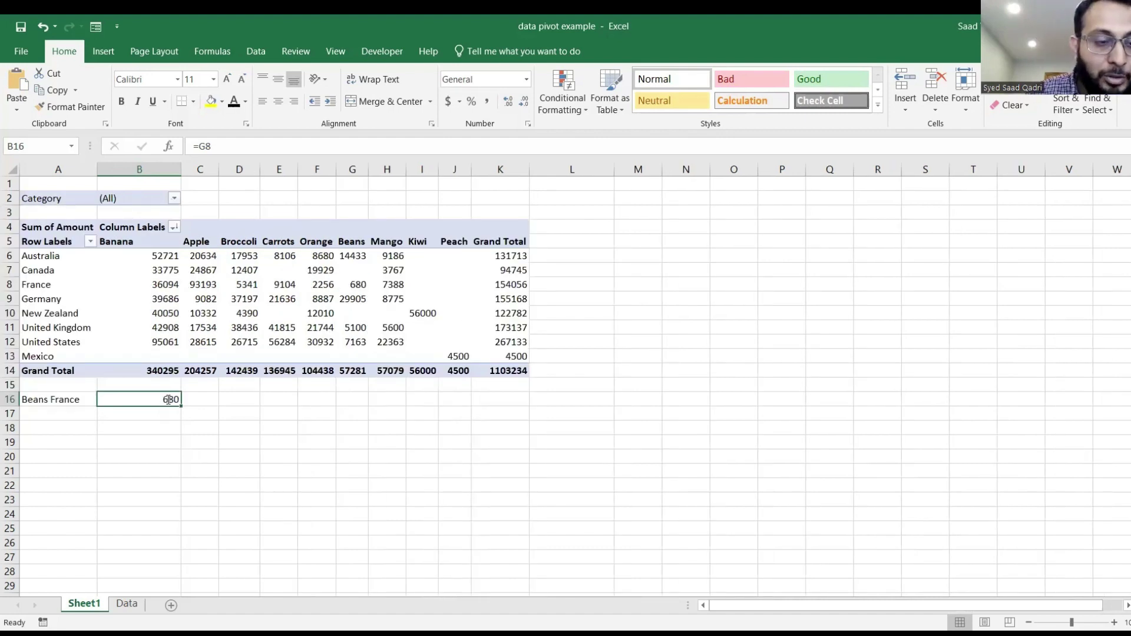
Replace B16's =G8 with =GETPIVOTDATA("Amount",$A$4,"Product","Beans","Country","France").
{"action": "double_click", "coordinate": [168, 399]}
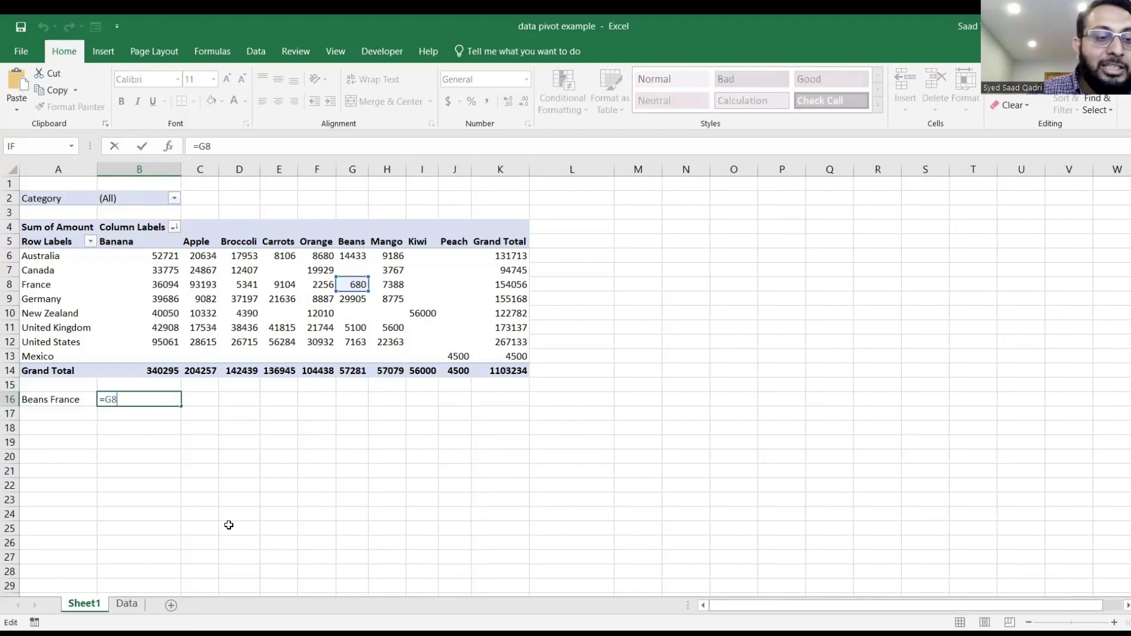
{"action": "key", "text": "BackSpace"}
{"action": "key", "text": "BackSpace"}
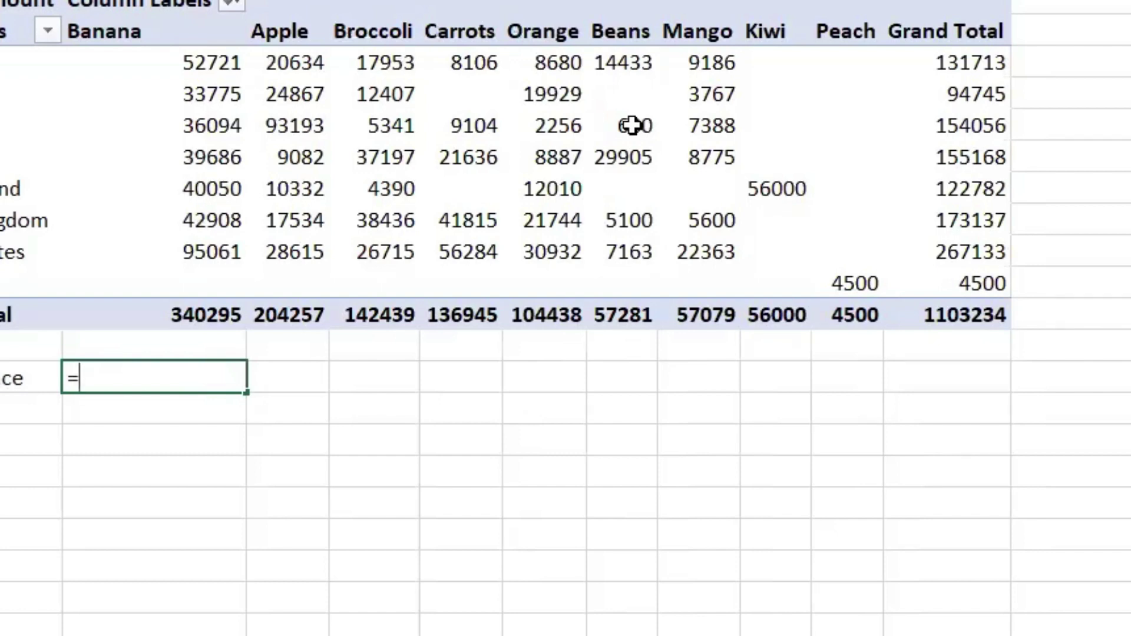
{"action": "left_click", "coordinate": [632, 125]}
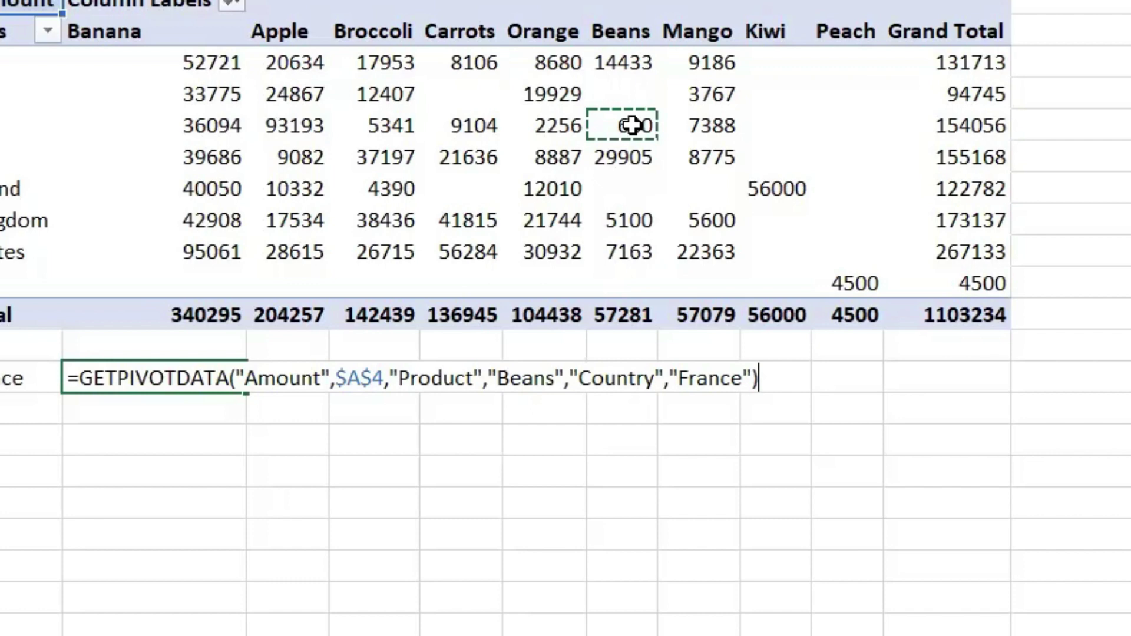
{"action": "key", "text": "Return"}
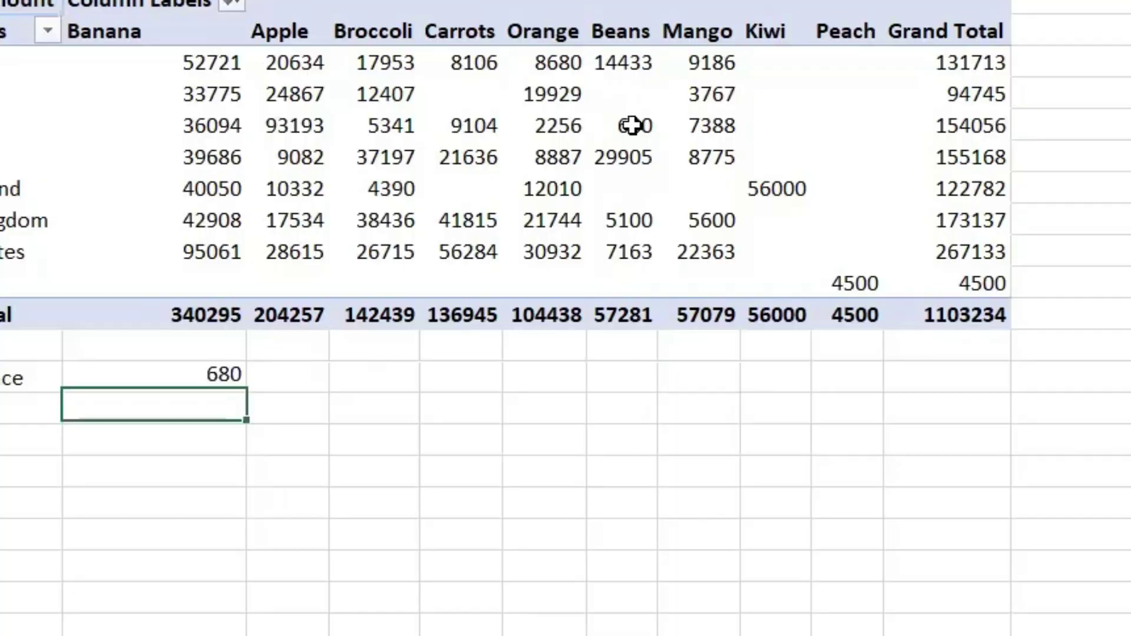
{"action": "left_click", "coordinate": [168, 397]}
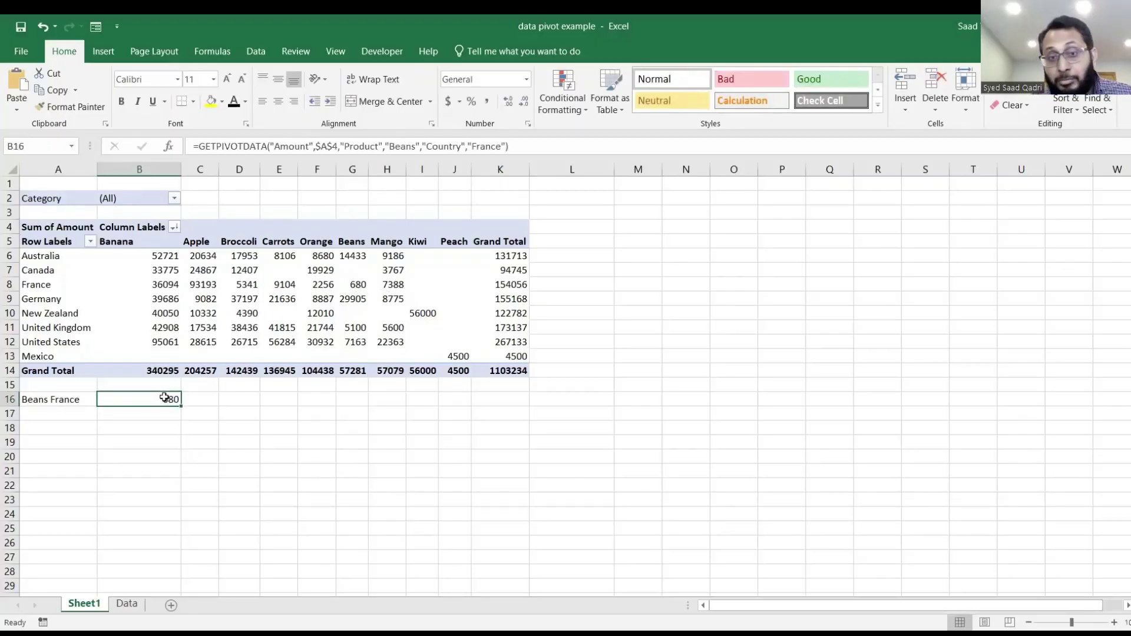
{"action": "left_click", "coordinate": [174, 199]}
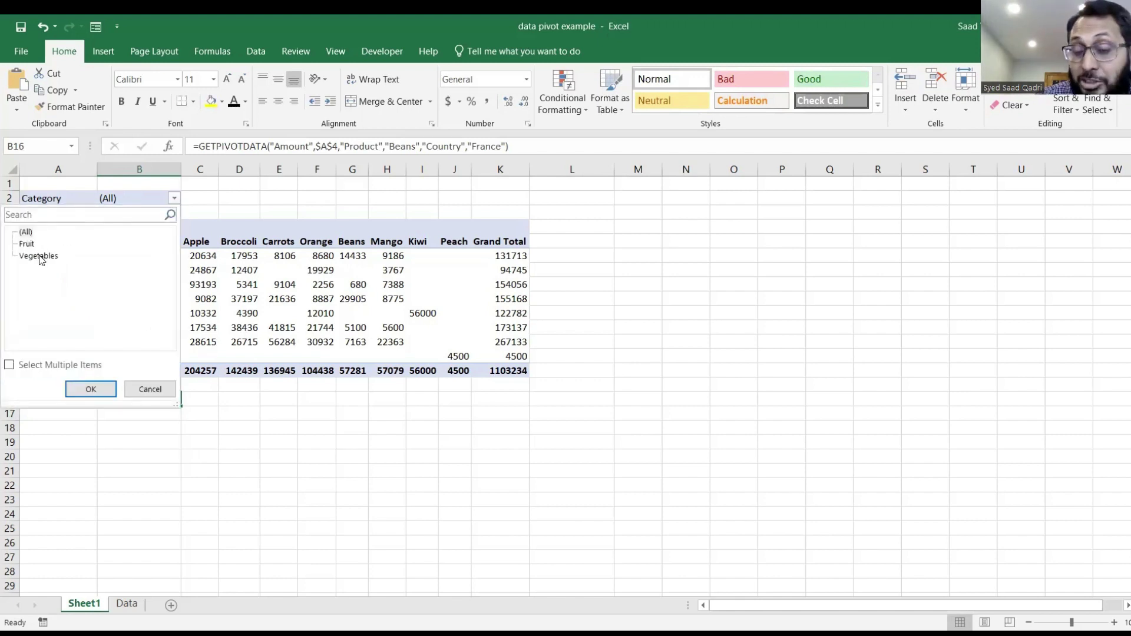
{"action": "left_click", "coordinate": [39, 256]}
{"action": "left_click", "coordinate": [92, 389]}
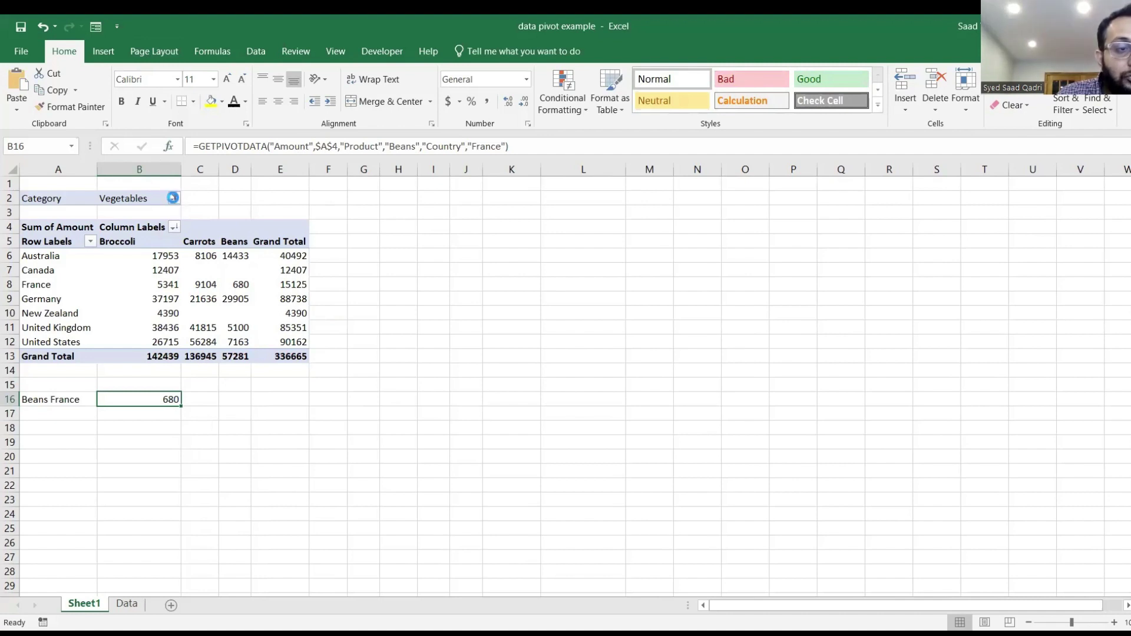
{"action": "left_click", "coordinate": [28, 244]}
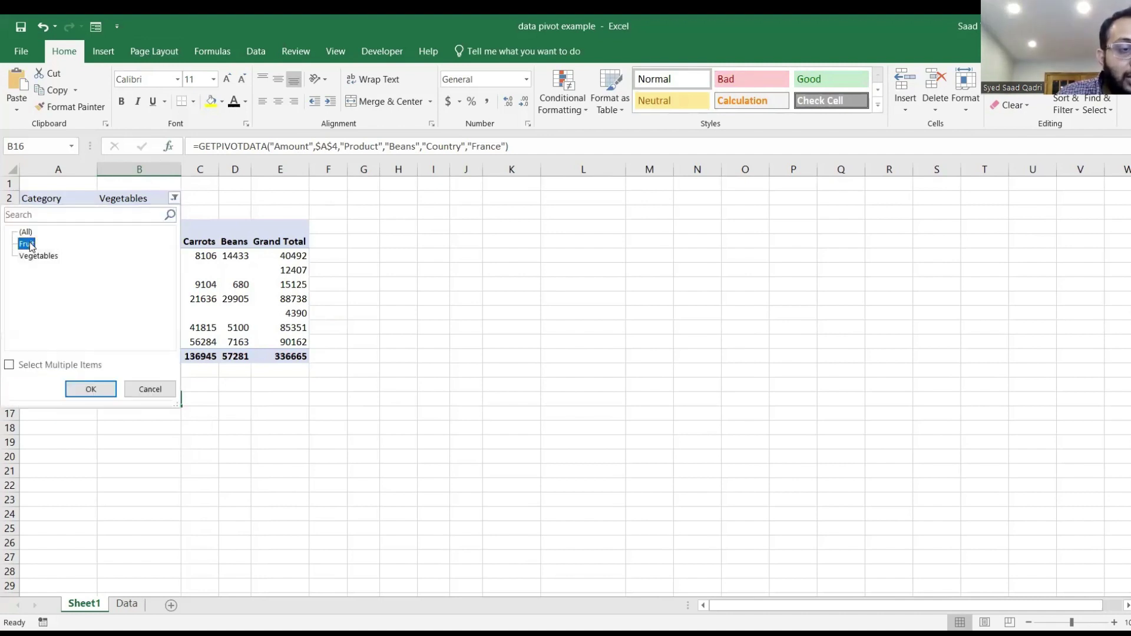
{"action": "left_click", "coordinate": [99, 388]}
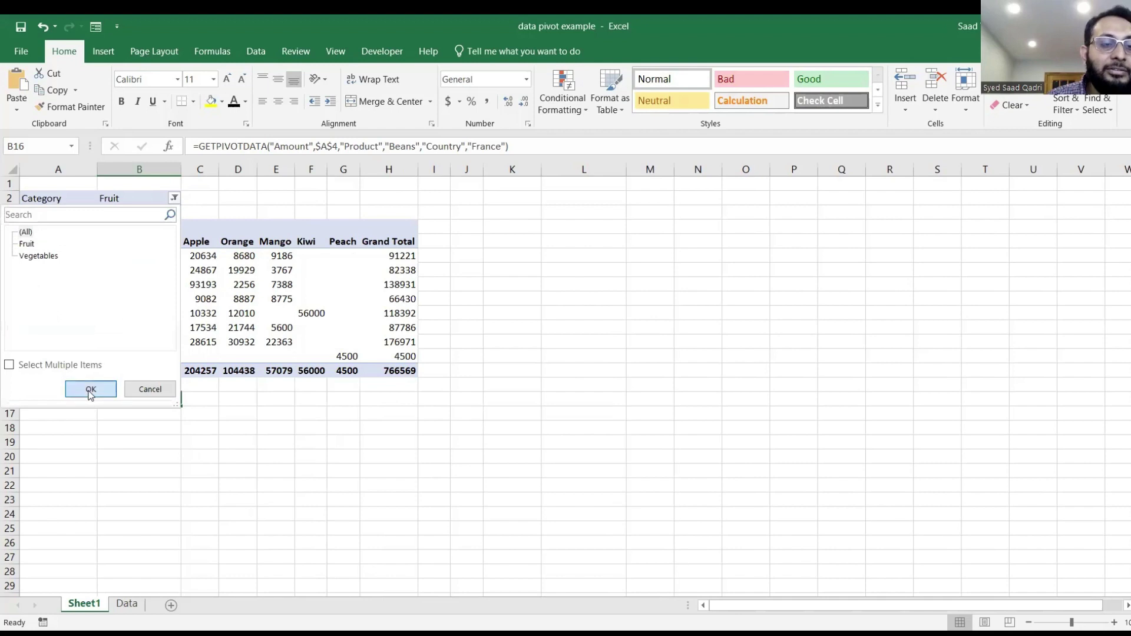
{"action": "left_click", "coordinate": [88, 390]}
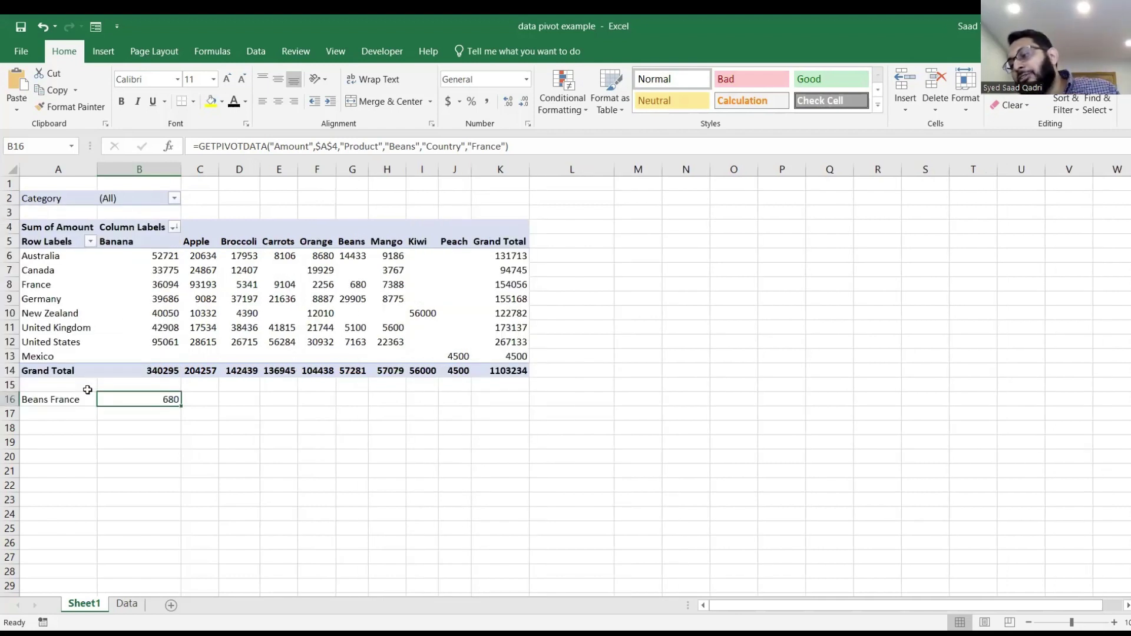